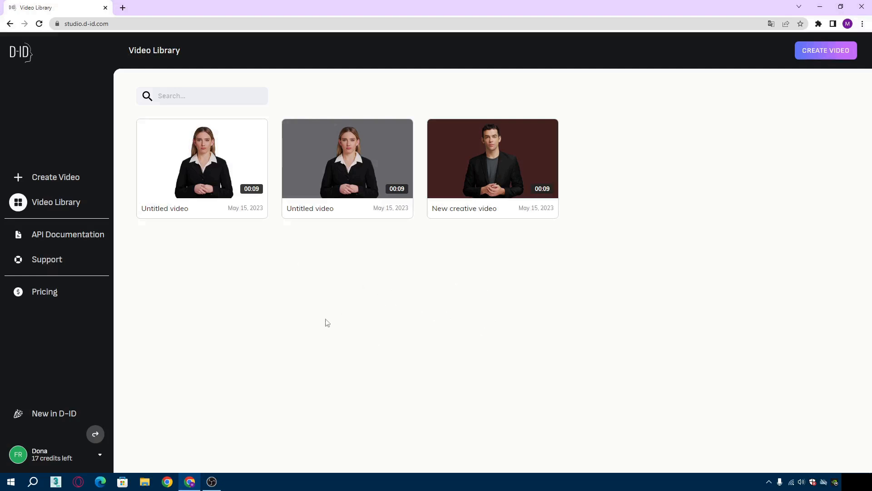
- Start a new video with the red-haired presenter wearing a bun and enter the script "Hi, what can ı do for you today?"
{"action": "left_click", "coordinate": [85, 182]}
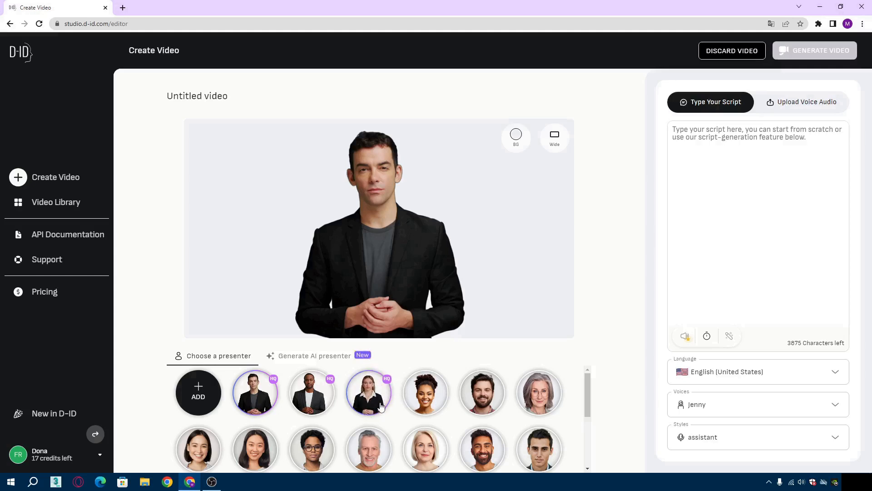
{"action": "scroll", "coordinate": [403, 414], "scroll_direction": "down", "scroll_amount": 5}
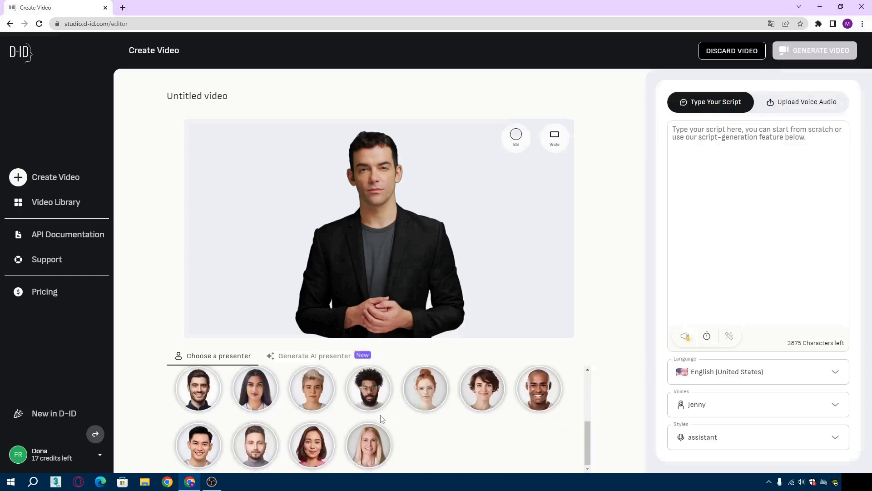
{"action": "left_click", "coordinate": [425, 396]}
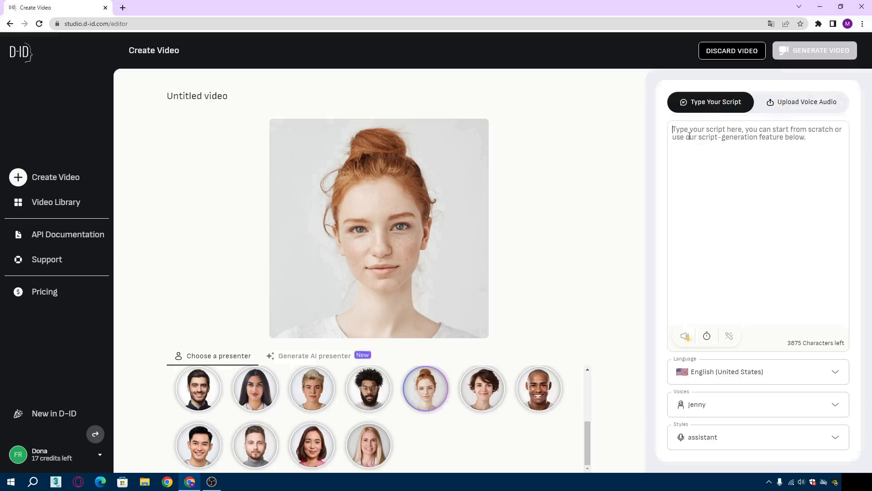
{"action": "type", "text": "Hi, what can"}
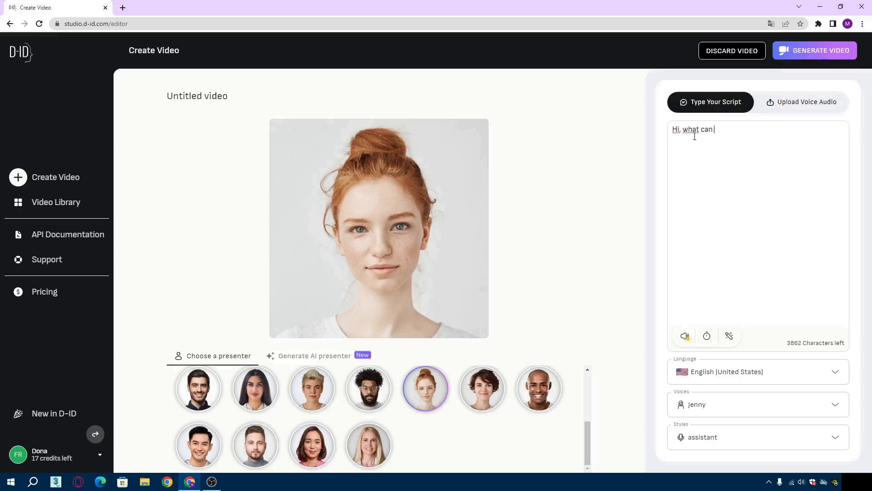
{"action": "type", "text": " ı do for you dotay?"}
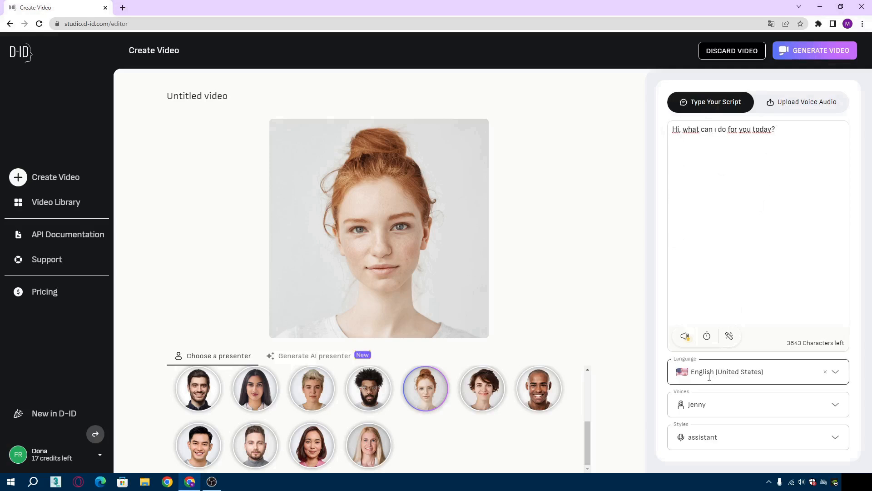
- Generate the talking video of the red-haired presenter and confirm the use of one credit
{"action": "key", "text": "ctrl+a"}
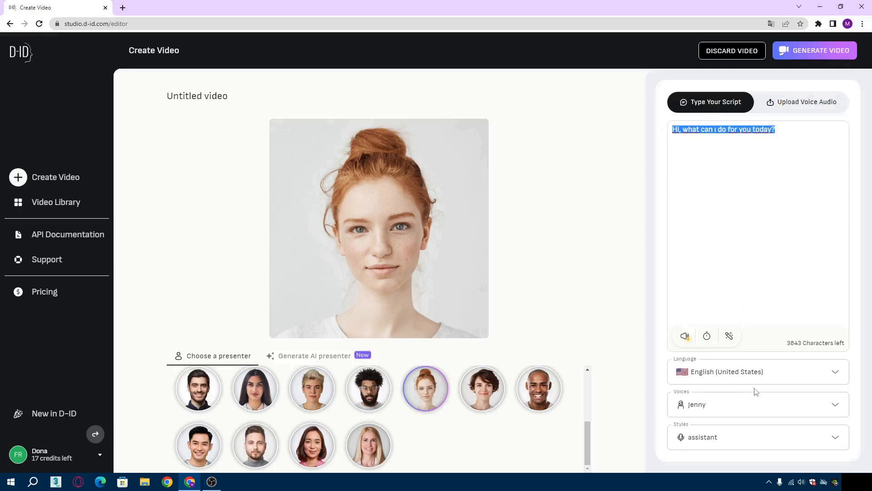
{"action": "left_click", "coordinate": [804, 51]}
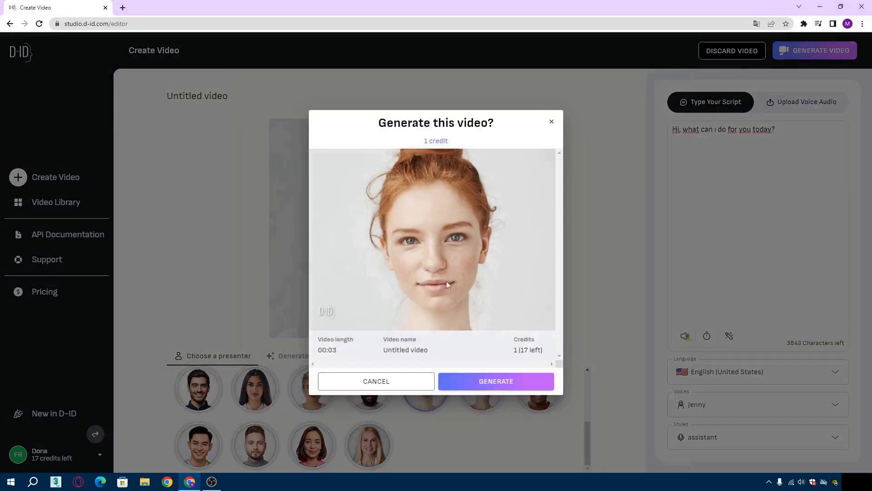
{"action": "left_click", "coordinate": [484, 382]}
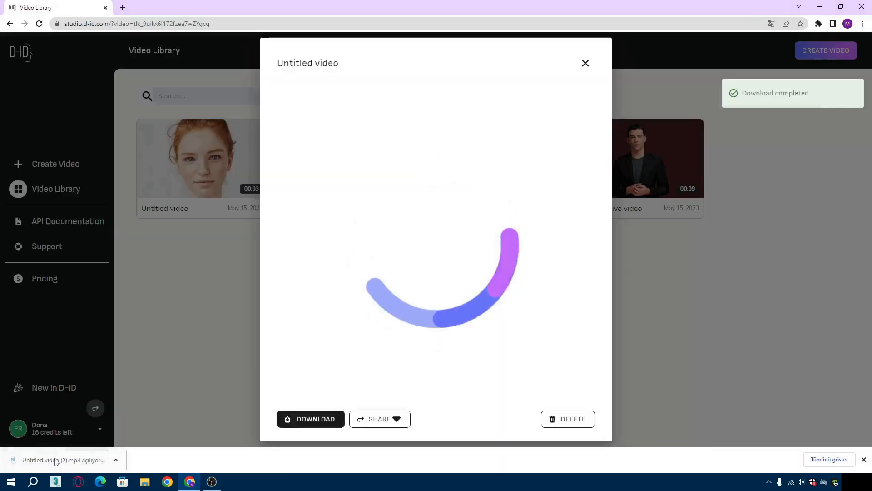
- Play the downloaded video of the red-haired presenter, and return to the Video Library
{"action": "left_click", "coordinate": [54, 462]}
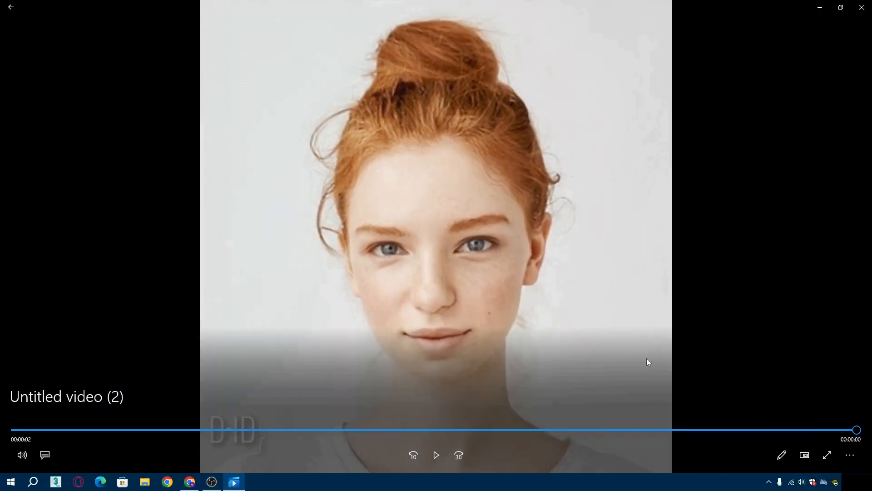
{"action": "left_click", "coordinate": [482, 416]}
{"action": "left_click", "coordinate": [863, 6]}
{"action": "left_click", "coordinate": [586, 73]}
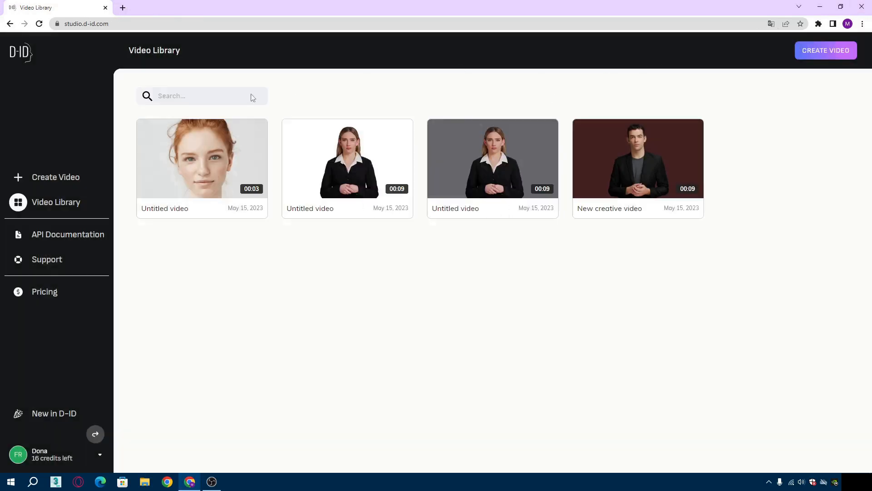
- Start another new video, view its voice audio upload options, and open the AI presenter generator
{"action": "left_click", "coordinate": [78, 177]}
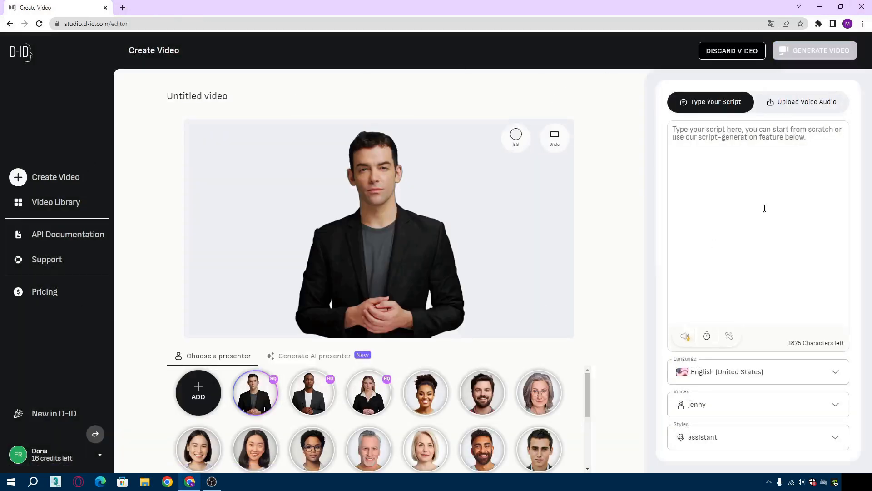
{"action": "left_click", "coordinate": [803, 109]}
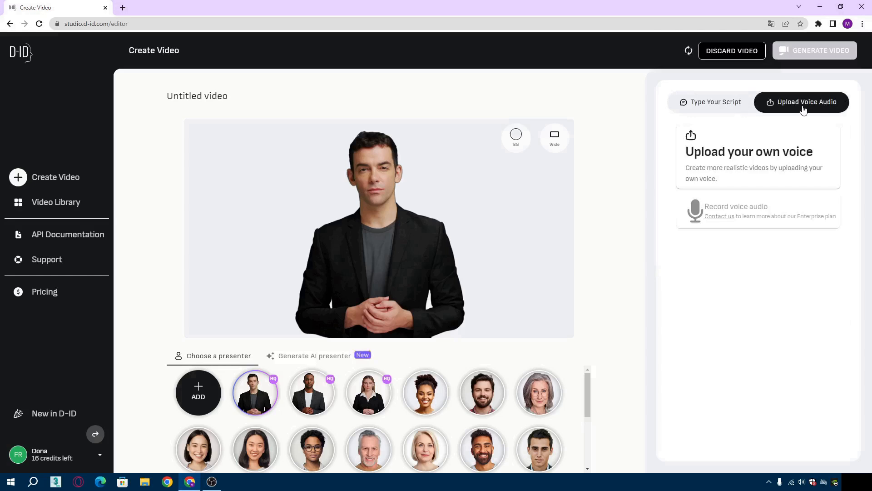
{"action": "left_click", "coordinate": [309, 356]}
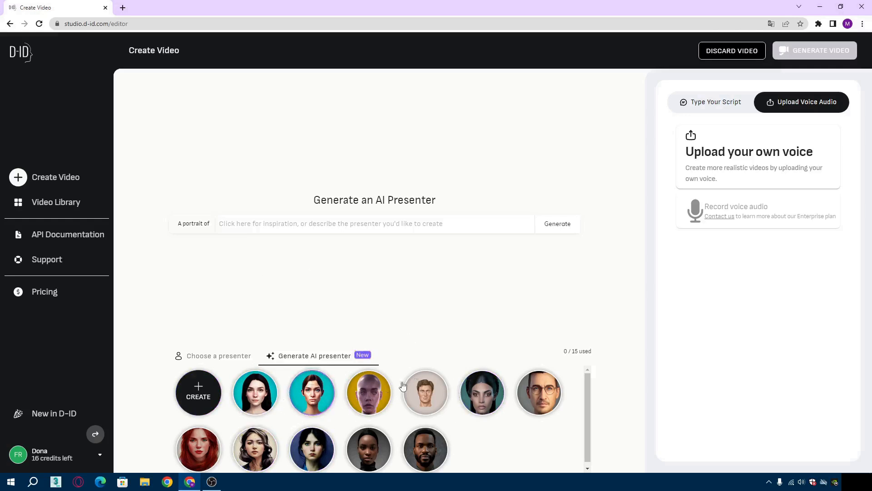
- Generate AI presenters from "A beutiful woman with blue eyes and short hair" and add the third portrait to the gallery
{"action": "left_click", "coordinate": [274, 223]}
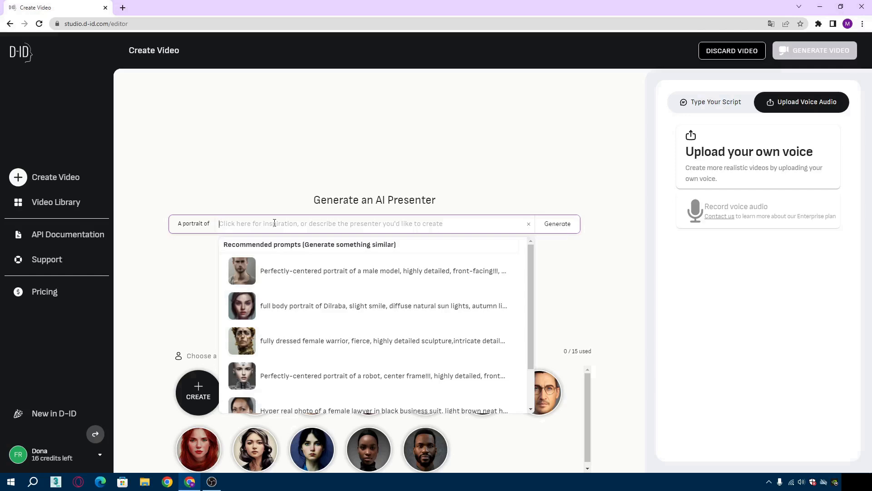
{"action": "type", "text": "A be"}
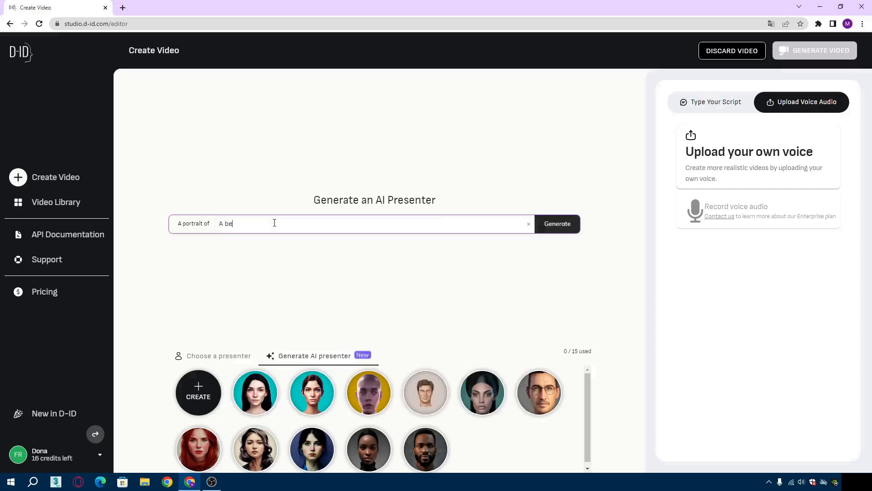
{"action": "type", "text": "utiful woman with blue eyes and short hair"}
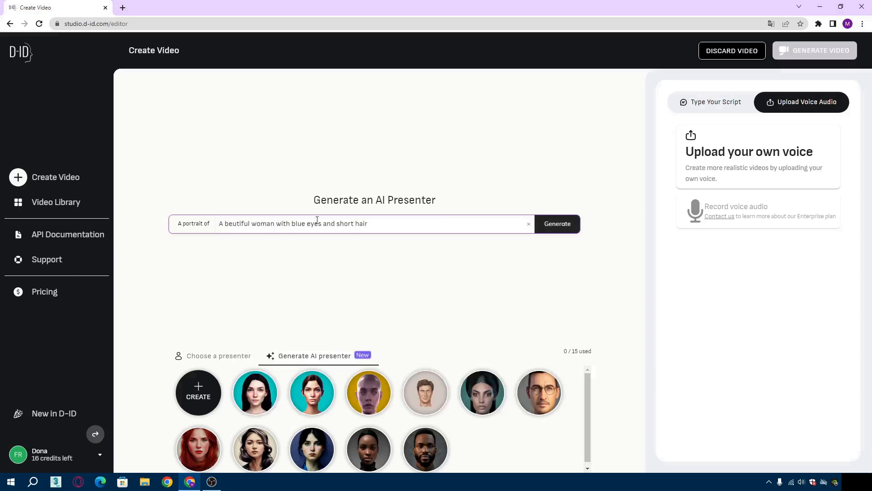
{"action": "left_click", "coordinate": [554, 224]}
{"action": "mouse_move", "coordinate": [526, 237]}
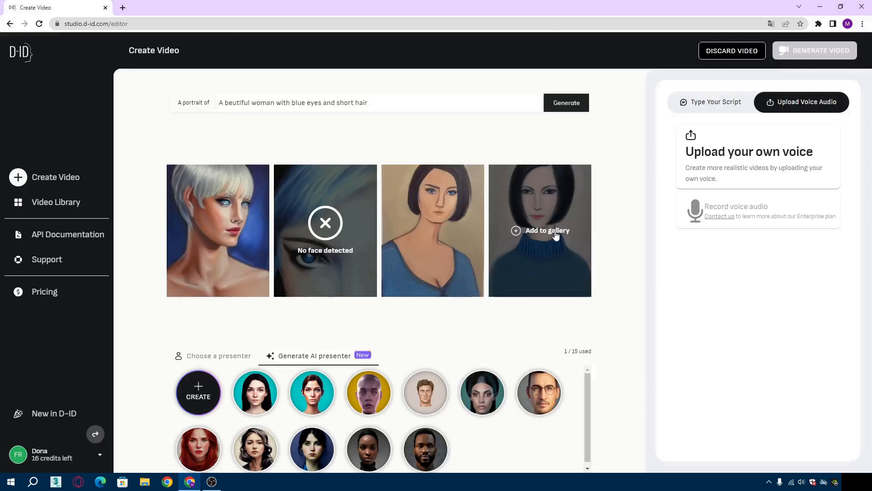
{"action": "left_click", "coordinate": [447, 232]}
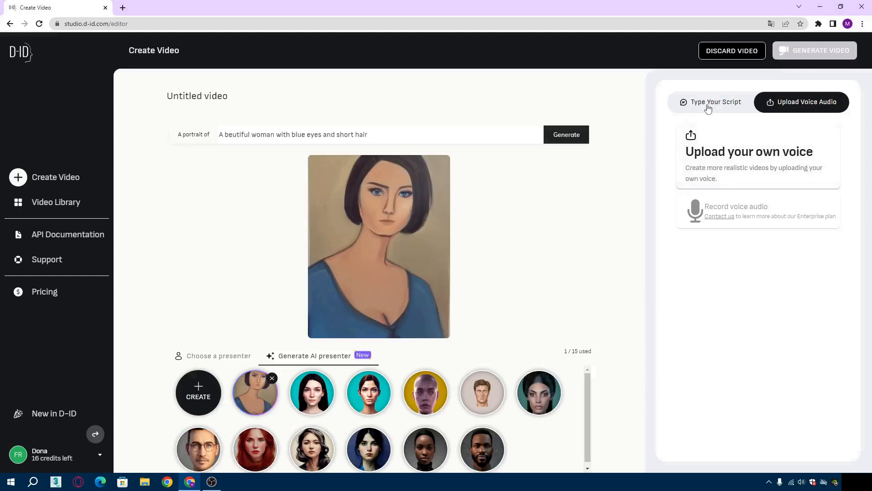
- Switch to a typed script, enter "Thanks for choosing me!", and generate the video
{"action": "left_click", "coordinate": [707, 104]}
{"action": "left_click", "coordinate": [697, 156]}
{"action": "type", "text": "Th"}
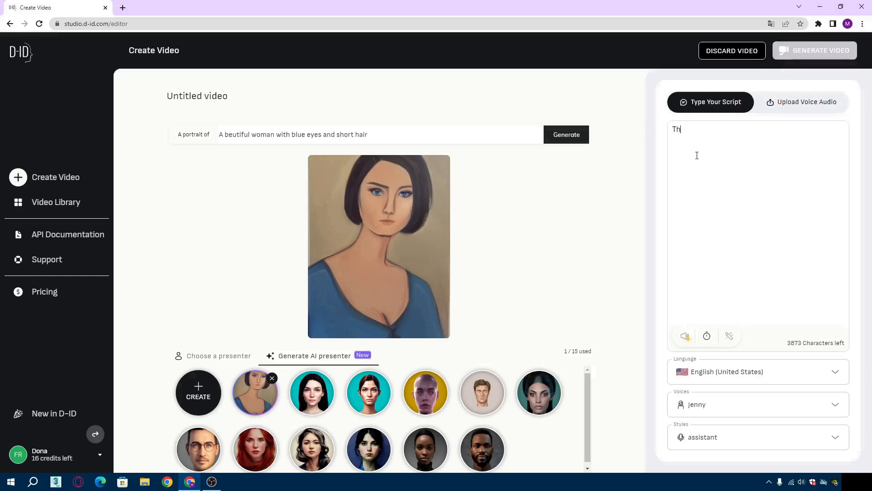
{"action": "type", "text": "anks for choo"}
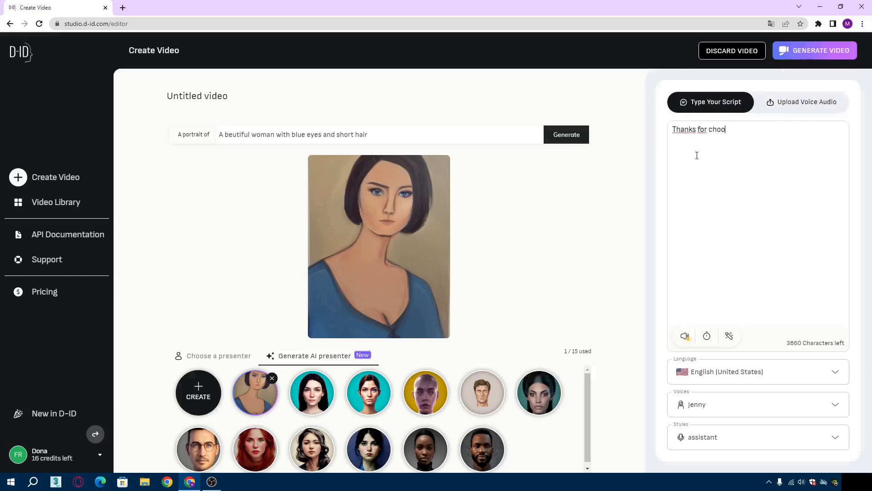
{"action": "type", "text": "eing me!"}
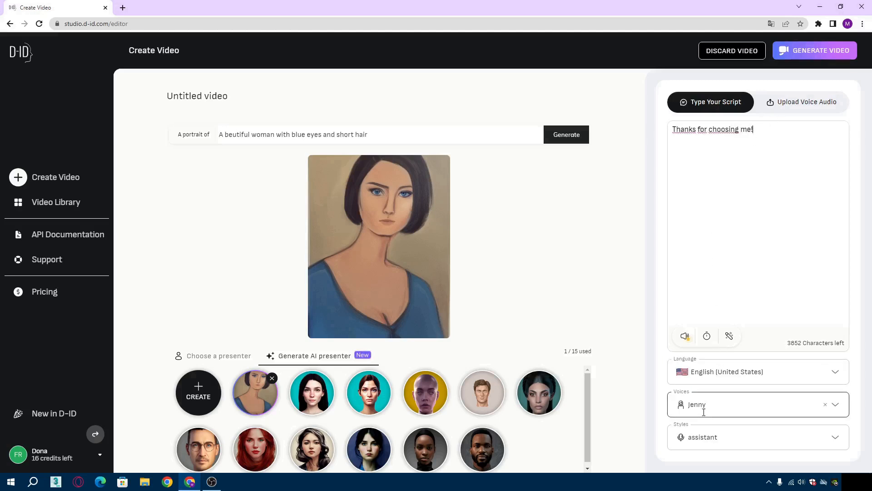
{"action": "left_click", "coordinate": [802, 52]}
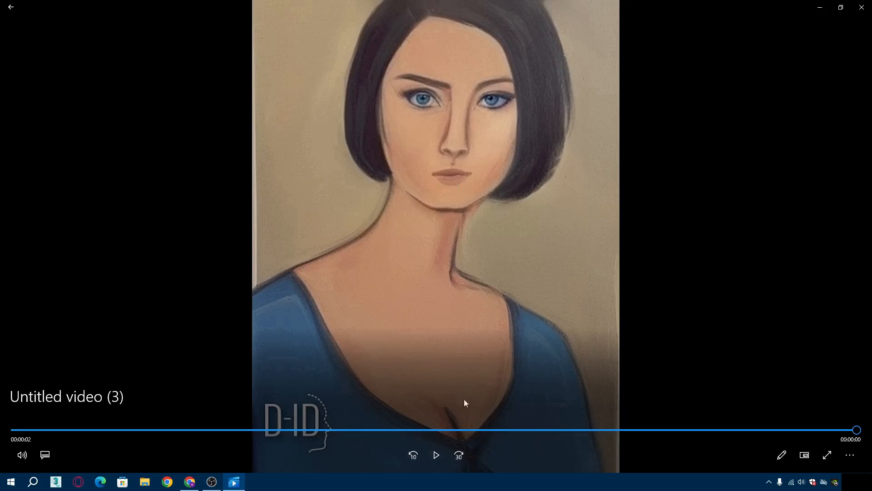
- Play the downloaded video of the painted woman, and view "New creative video" from the library
{"action": "left_click", "coordinate": [436, 455]}
{"action": "left_click", "coordinate": [860, 11]}
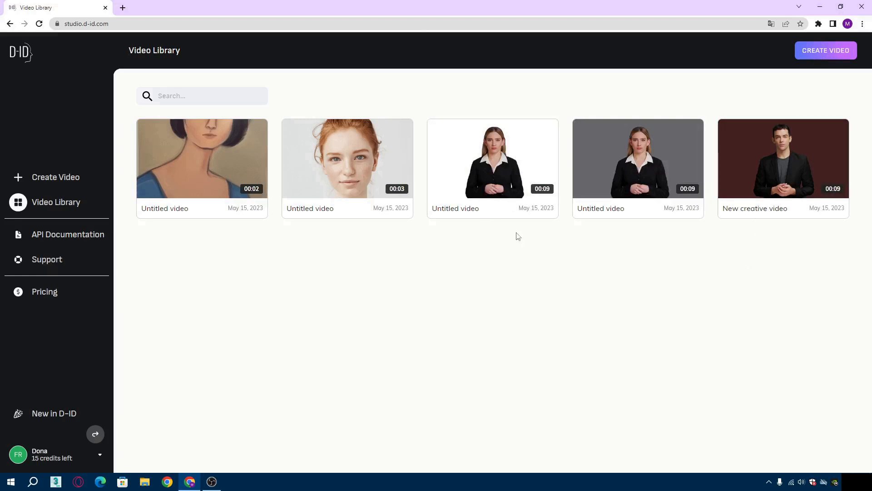
{"action": "left_click", "coordinate": [789, 164]}
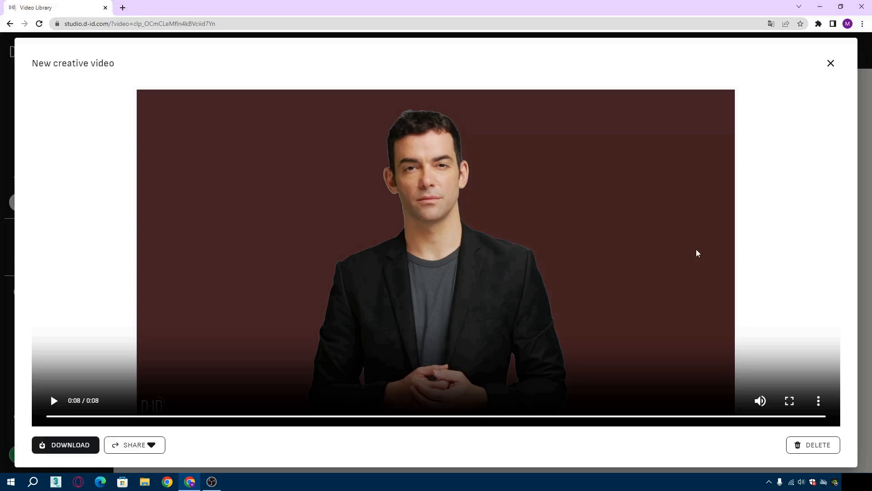
{"action": "left_click", "coordinate": [831, 63]}
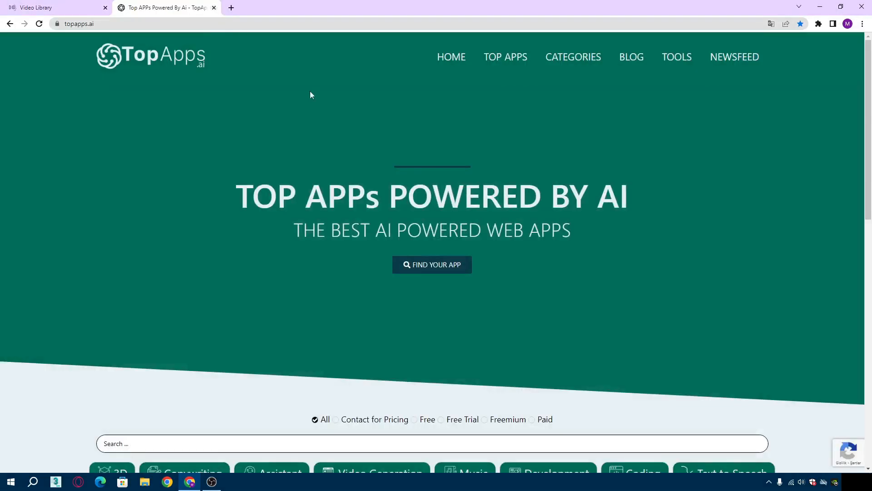
- Browse the AI app listings on topapps.ai, and close that site to return to the Video Library
{"action": "scroll", "coordinate": [460, 233], "scroll_direction": "down", "scroll_amount": 9}
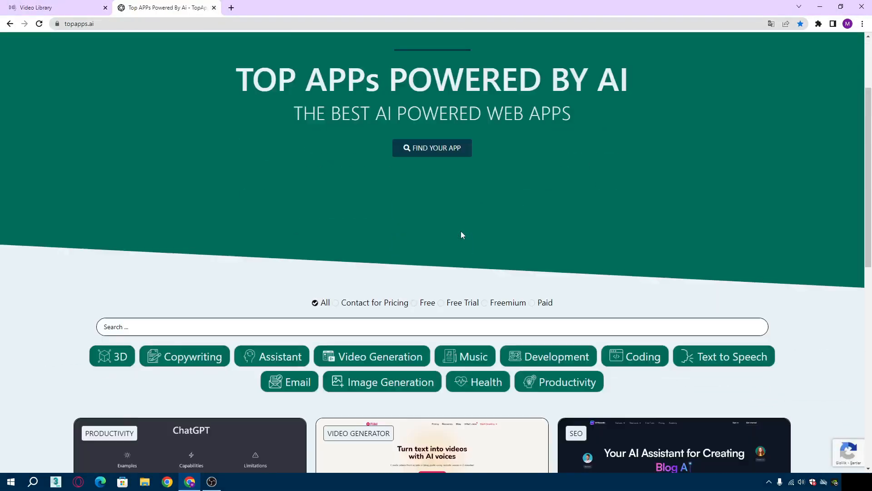
{"action": "scroll", "coordinate": [463, 235], "scroll_direction": "down", "scroll_amount": 5}
{"action": "scroll", "coordinate": [462, 235], "scroll_direction": "up", "scroll_amount": 5}
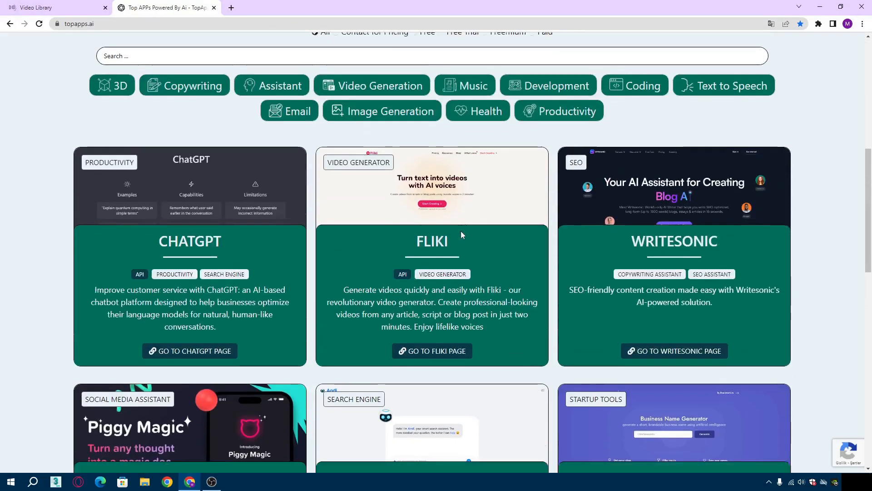
{"action": "scroll", "coordinate": [462, 235], "scroll_direction": "down", "scroll_amount": 8}
{"action": "scroll", "coordinate": [461, 236], "scroll_direction": "down", "scroll_amount": 8}
{"action": "scroll", "coordinate": [462, 235], "scroll_direction": "down", "scroll_amount": 8}
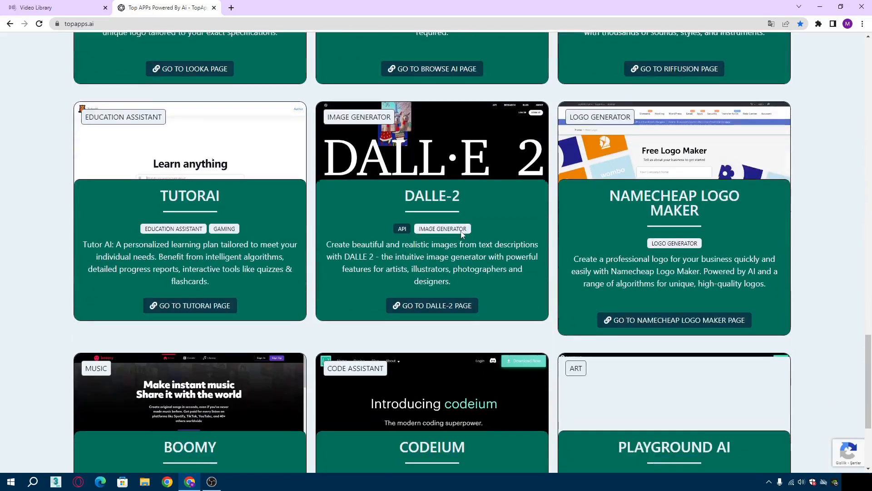
{"action": "scroll", "coordinate": [462, 235], "scroll_direction": "down", "scroll_amount": 12}
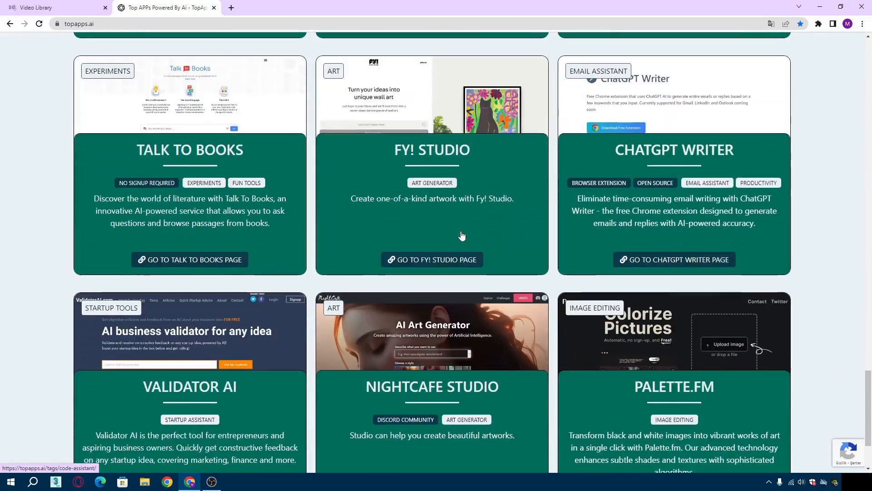
{"action": "scroll", "coordinate": [462, 235], "scroll_direction": "down", "scroll_amount": 10}
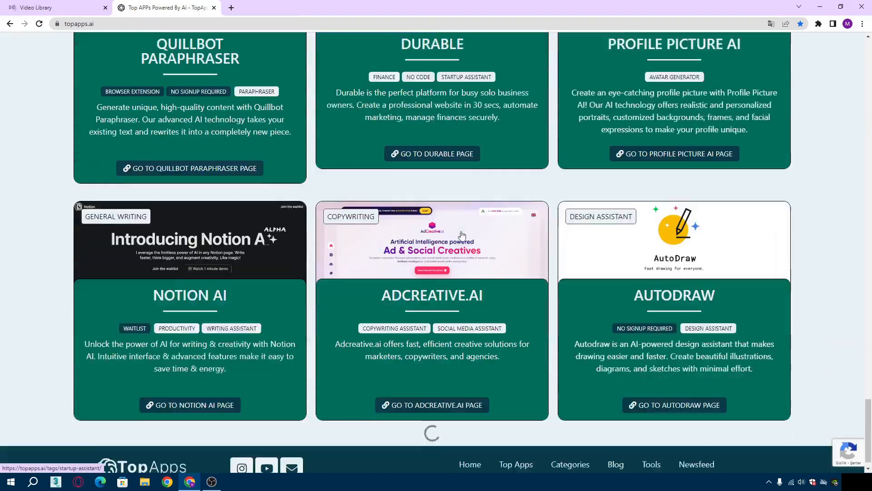
{"action": "scroll", "coordinate": [461, 235], "scroll_direction": "down", "scroll_amount": 10}
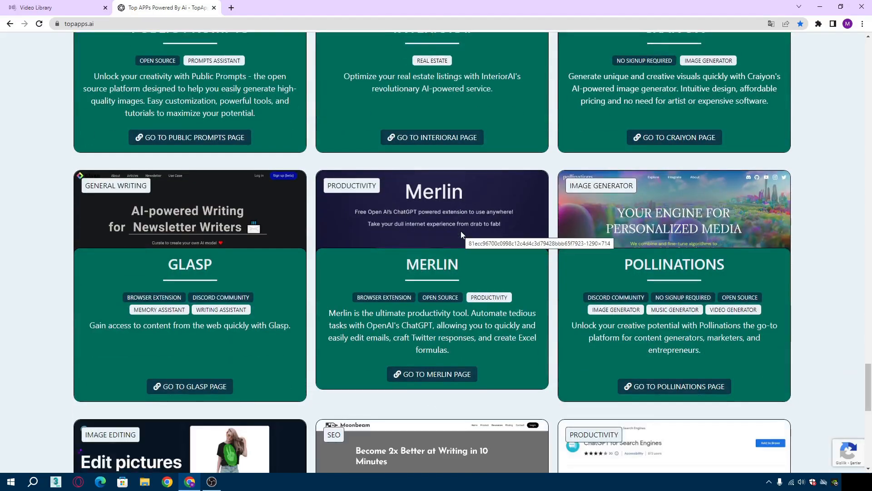
{"action": "scroll", "coordinate": [462, 232], "scroll_direction": "down", "scroll_amount": 5}
{"action": "scroll", "coordinate": [461, 233], "scroll_direction": "down", "scroll_amount": 12}
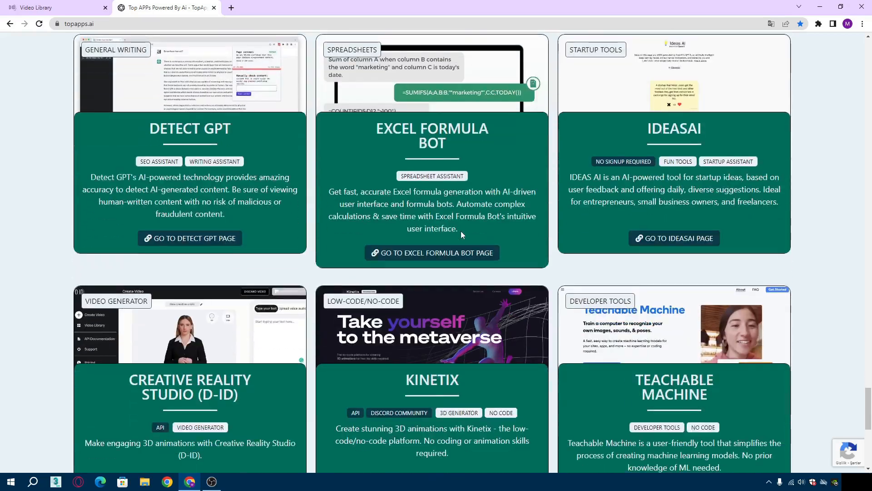
{"action": "scroll", "coordinate": [462, 235], "scroll_direction": "down", "scroll_amount": 12}
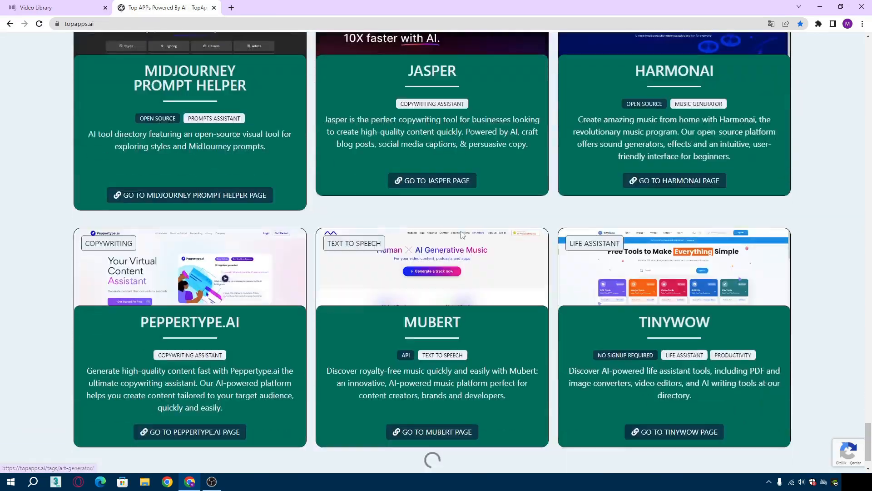
{"action": "scroll", "coordinate": [462, 235], "scroll_direction": "down", "scroll_amount": 9}
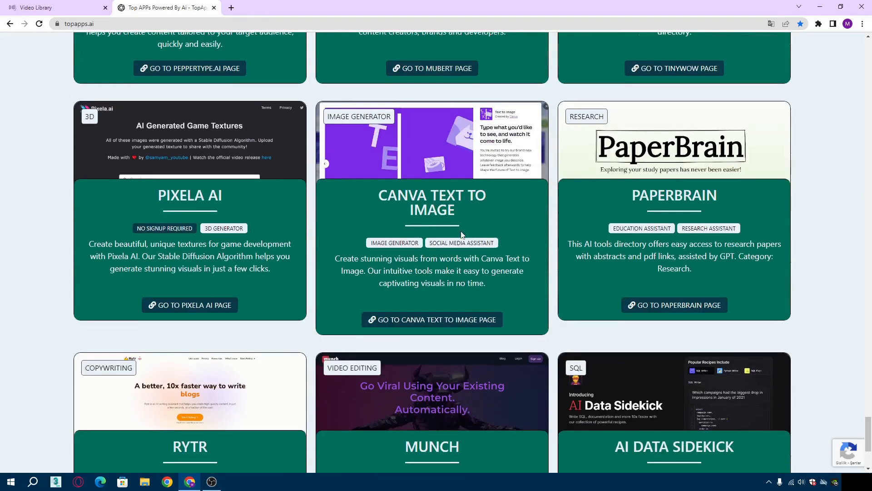
{"action": "scroll", "coordinate": [460, 230], "scroll_direction": "down", "scroll_amount": 10}
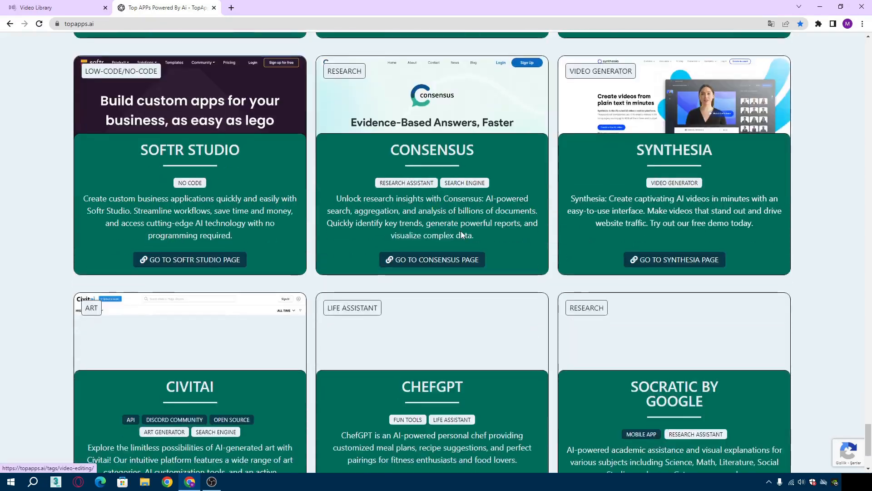
{"action": "scroll", "coordinate": [461, 230], "scroll_direction": "down", "scroll_amount": 8}
{"action": "key", "text": "ctrl+w"}
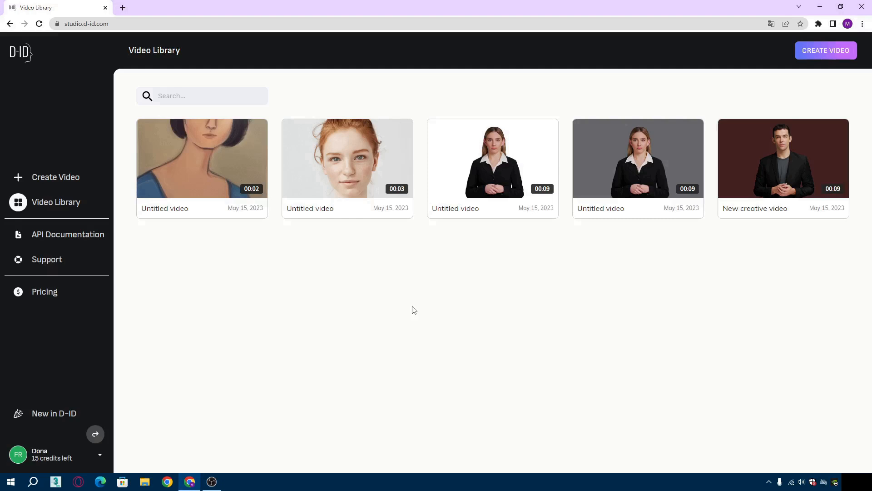
- Open the D-ID pricing page and examine the available plans
{"action": "left_click", "coordinate": [54, 295]}
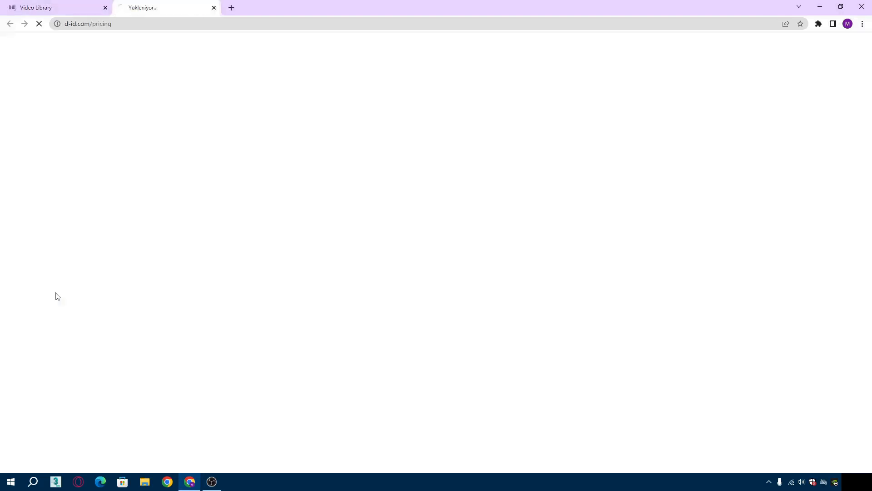
{"action": "scroll", "coordinate": [330, 254], "scroll_direction": "down", "scroll_amount": 1}
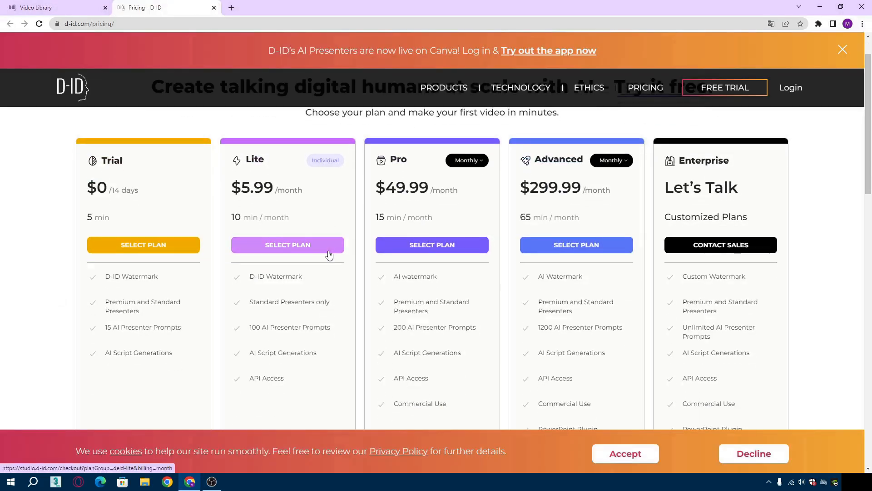